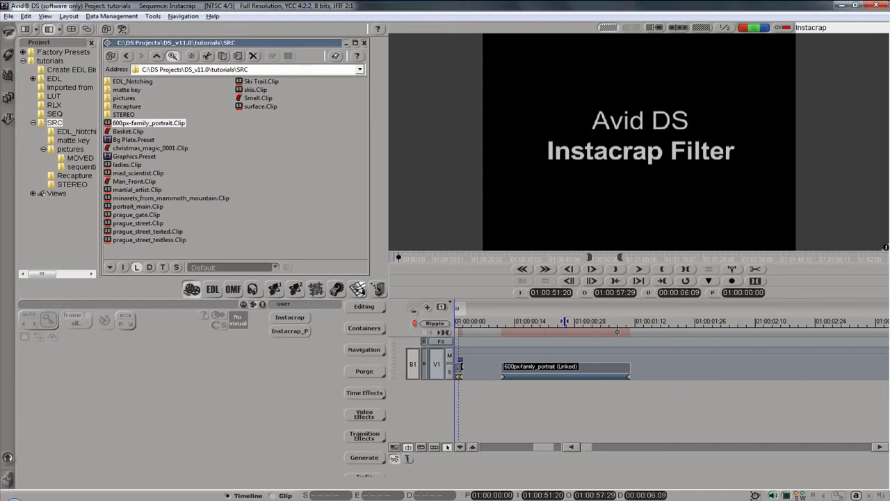
Step: Apply the Instacrap effect preset to the 600px-family_portrait clip in the timeline
left_click(565, 321)
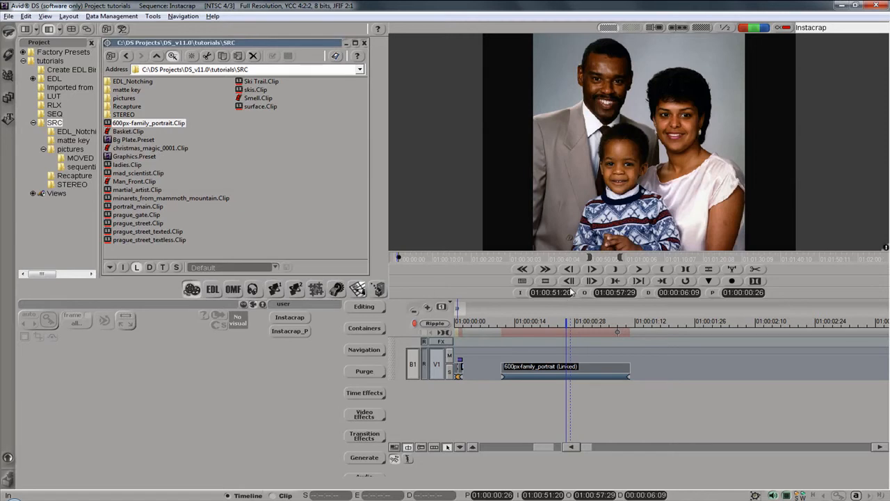
left_click(559, 369)
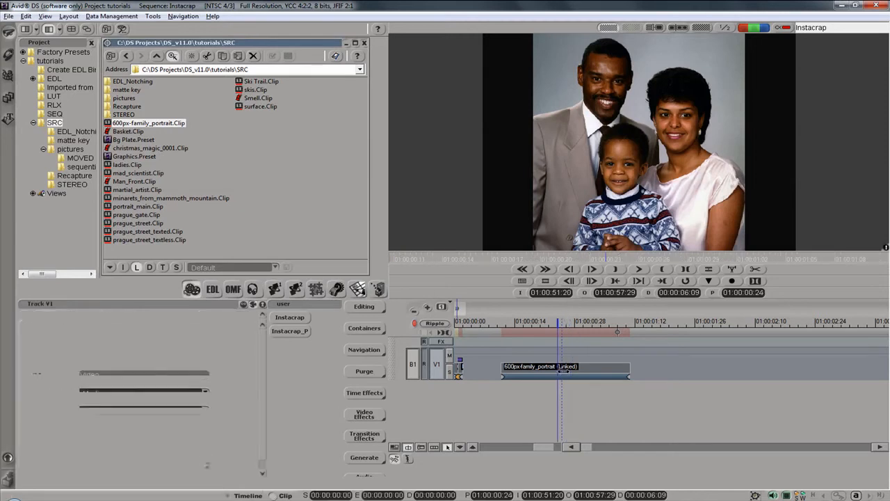
left_click(296, 318)
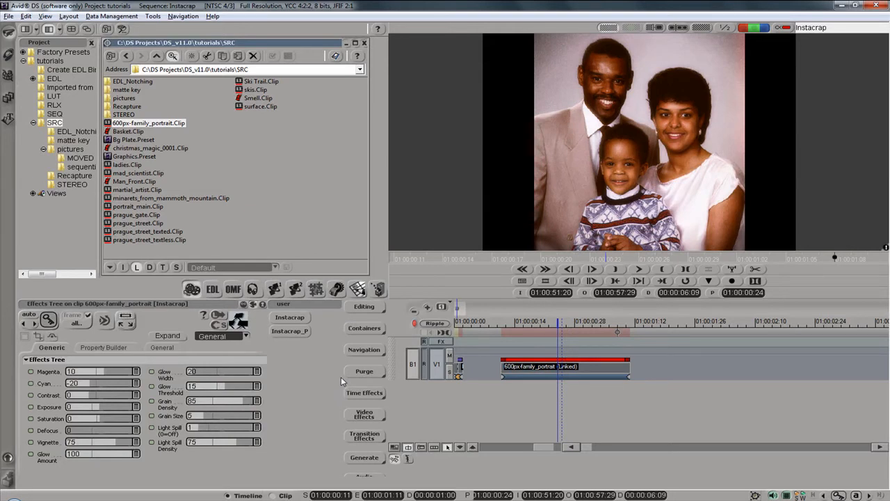
Step: Set the Instacrap effect's Magenta to -12, Cyan to 18, Contrast to 10, Exposure to 0.6 and Saturation to 48
left_click(262, 306)
left_click_drag(329, 164, 465, 26)
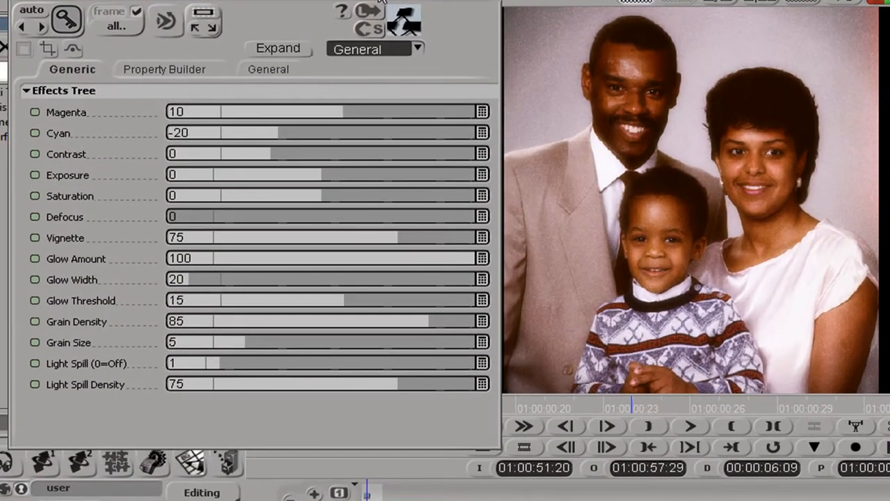
left_click_drag(344, 113, 358, 133)
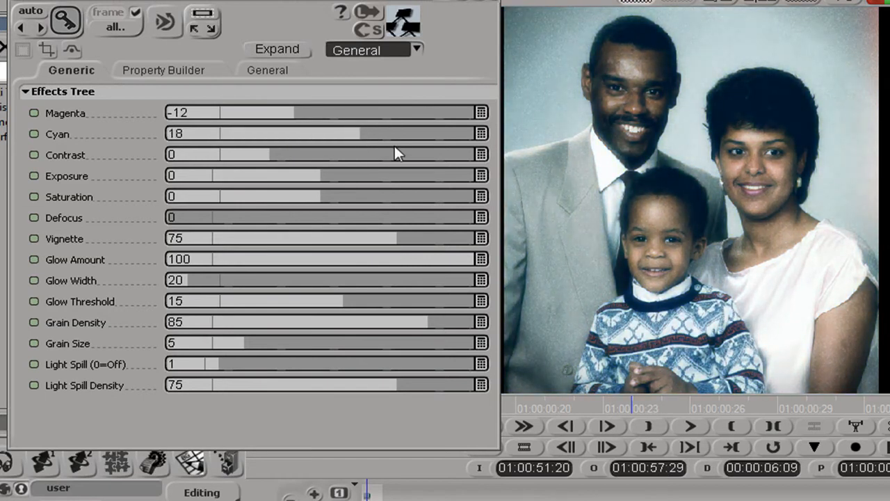
left_click_drag(270, 155, 303, 155)
left_click_drag(321, 176, 395, 196)
Step: Set Defocus to 11 and Vignette to 60, checking the softness on the faces close up
mouse_move(280, 217)
left_mouse_down()
mouse_move(220, 217)
mouse_move(290, 217)
left_mouse_up()
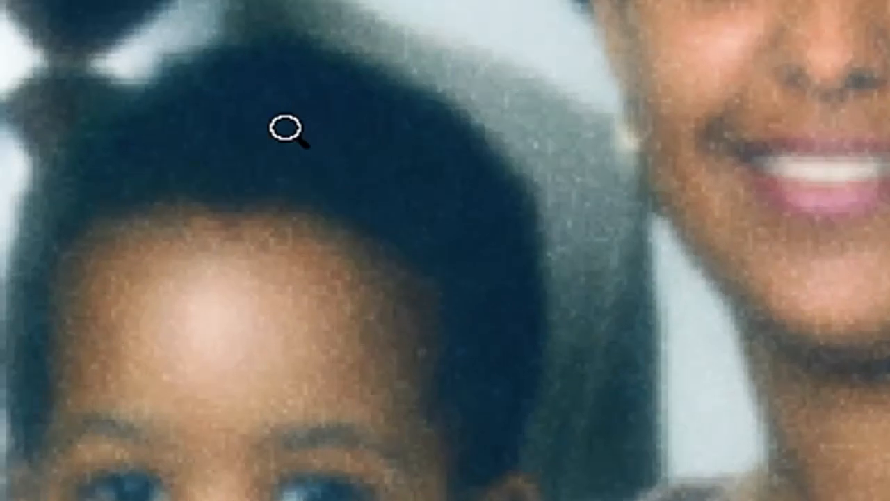
left_click_drag(285, 128, 602, 70)
left_click_drag(821, 3, 263, 208)
left_click_drag(674, 21, 573, 208)
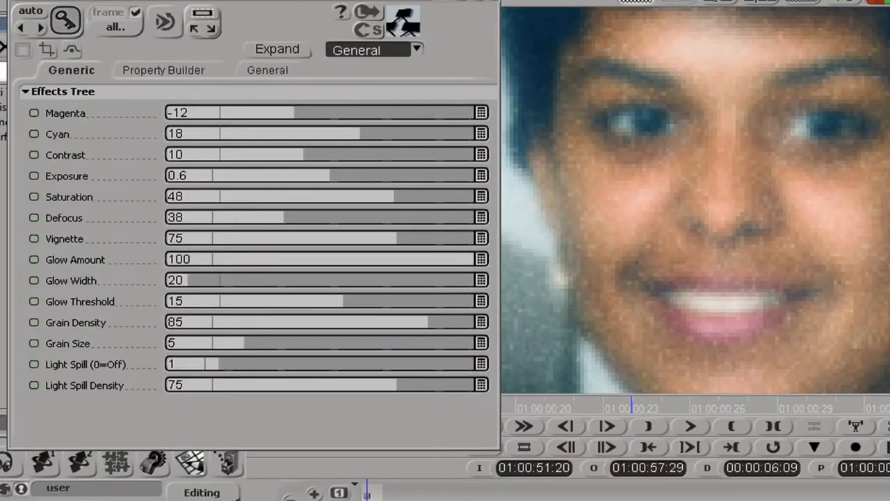
left_click_drag(284, 218, 185, 218)
left_click_drag(397, 239, 359, 240)
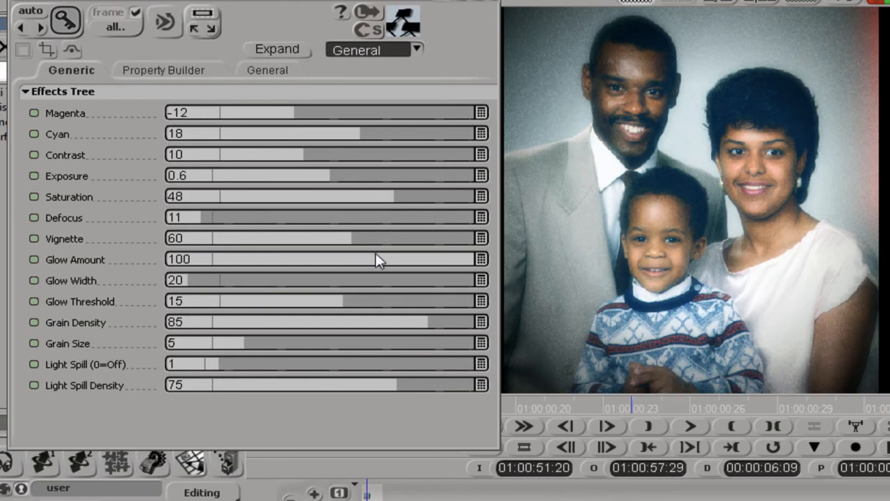
Step: Adjust the glow to a Glow Width of 59, Glow Threshold of 63 and Glow Amount of 90
left_click(200, 280)
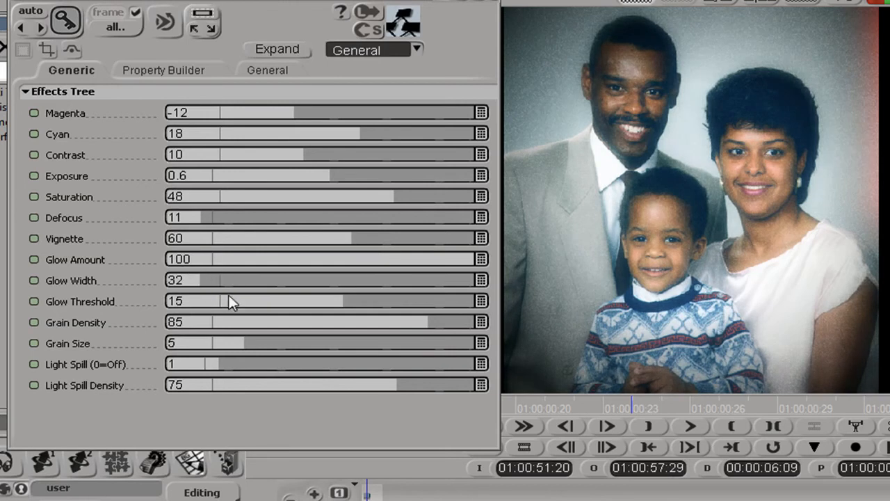
mouse_move(237, 280)
left_mouse_down()
mouse_move(303, 279)
mouse_move(235, 280)
left_mouse_up()
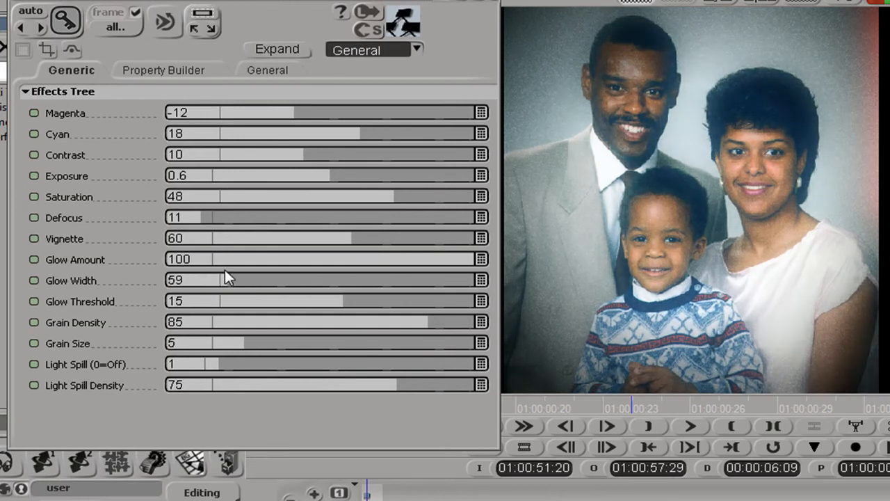
left_click_drag(350, 300, 388, 302)
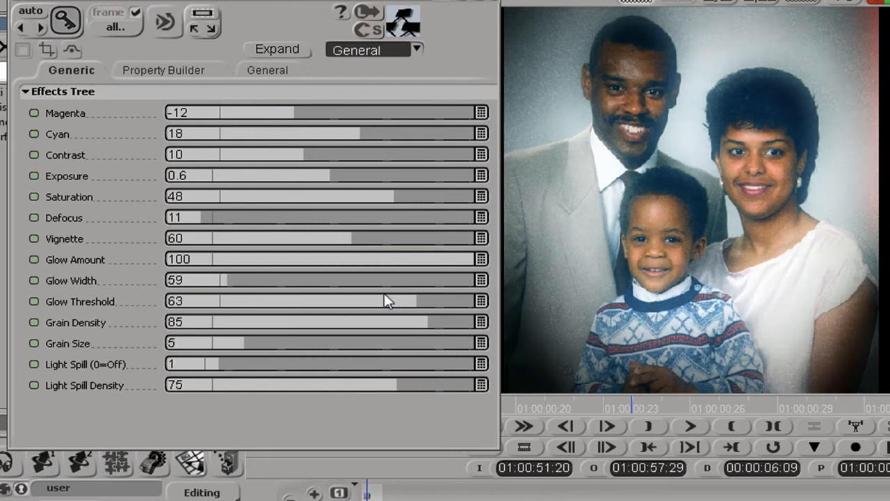
left_click_drag(421, 259, 449, 259)
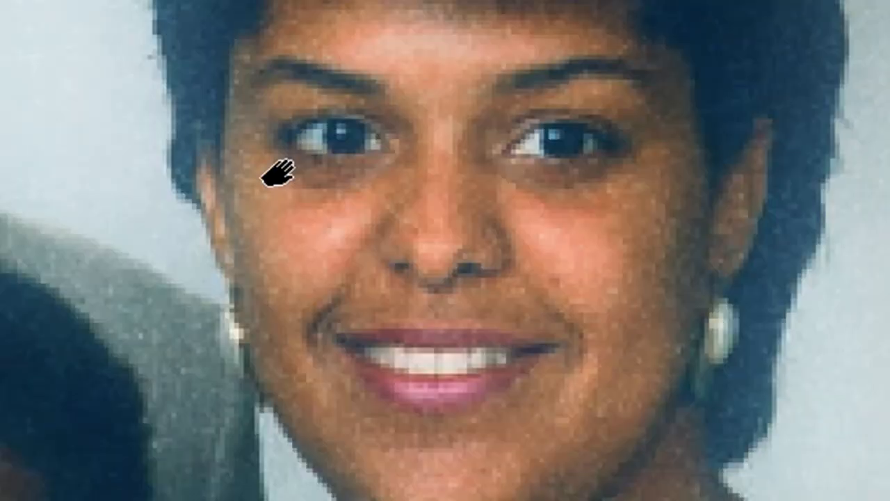
Step: Set Grain Density to 98 and Grain Size to 6.4, checking the grain on the faces close up
left_click_drag(278, 172, 158, 185)
left_click_drag(312, 252, 623, 167)
left_click_drag(258, 221, 779, 187)
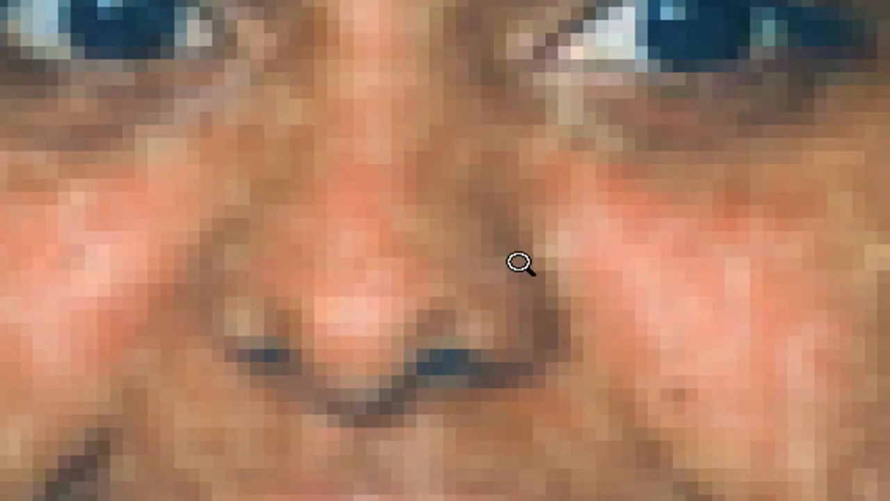
key("ctrl+0")
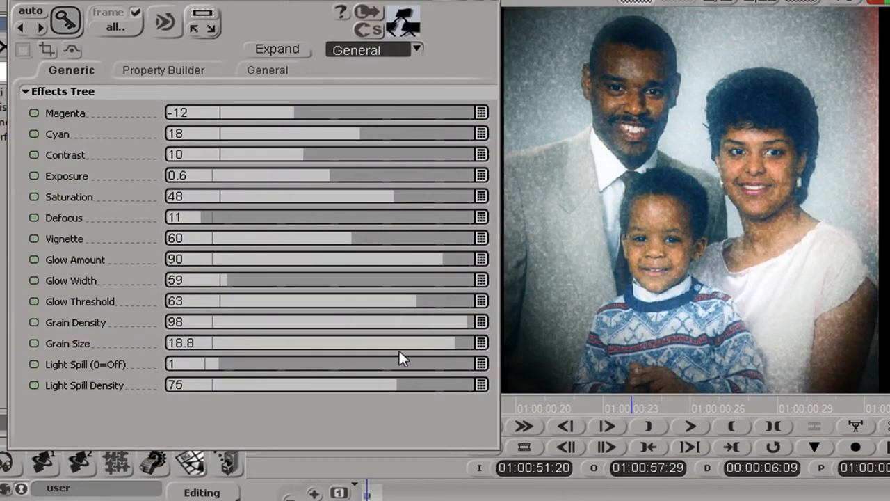
left_click_drag(451, 338, 266, 340)
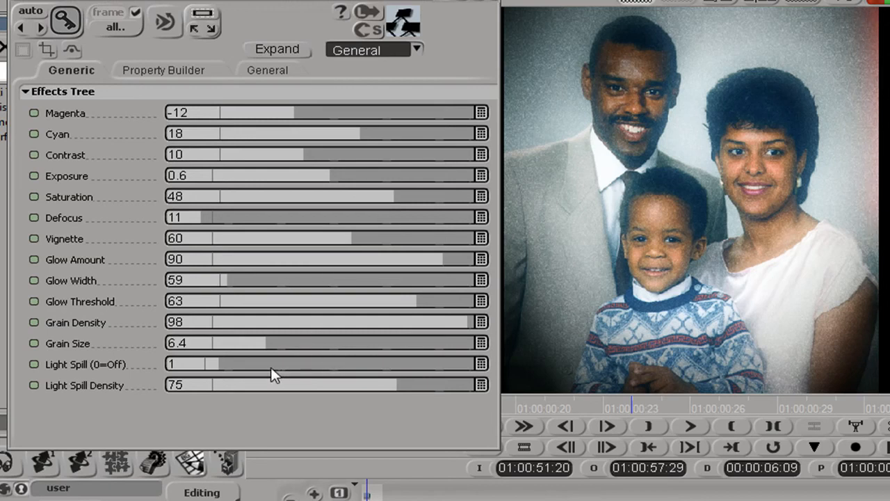
Step: Set Light Spill to 4.3 and Light Spill Density to 77, and expand the Instacrap effects tree
left_click_drag(314, 367, 340, 367)
left_click_drag(243, 363, 386, 364)
left_click_drag(390, 385, 430, 384)
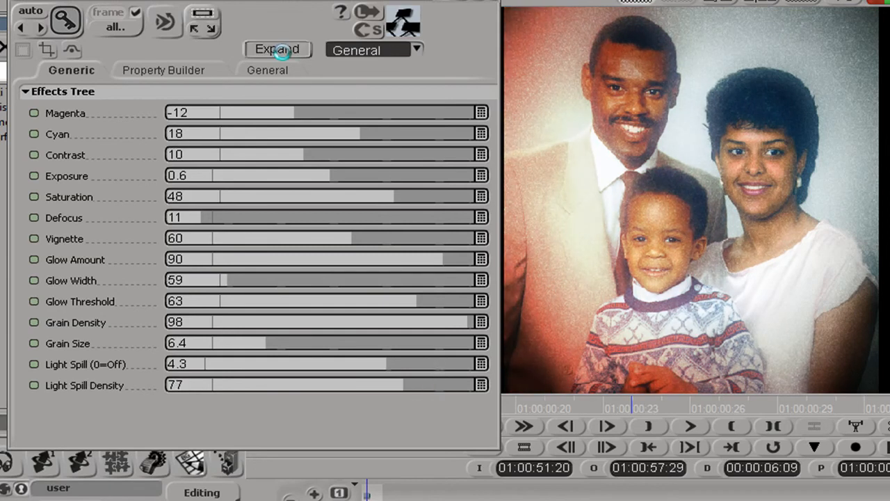
left_click(278, 49)
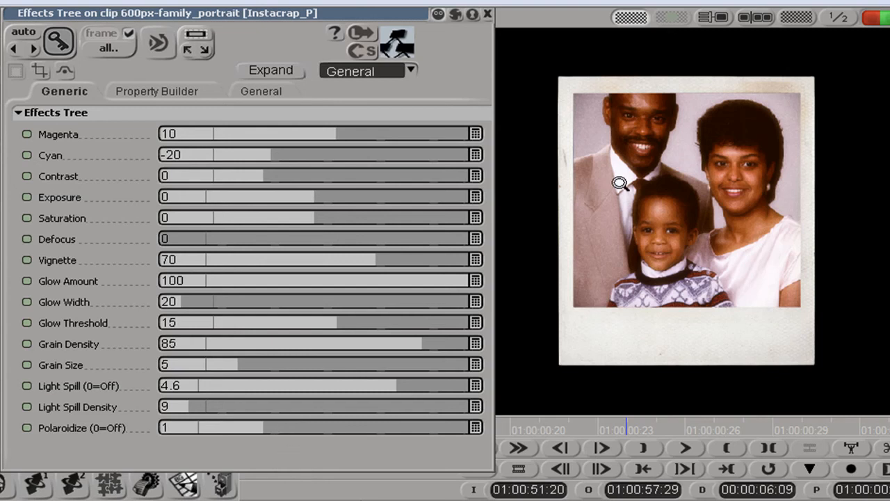
Step: Examine the Instacrap_P Polaroid frame's borders, corners and paper texture close up
left_click(641, 187)
left_click(830, 114)
left_click(793, 160)
left_click_drag(805, 139, 727, 219)
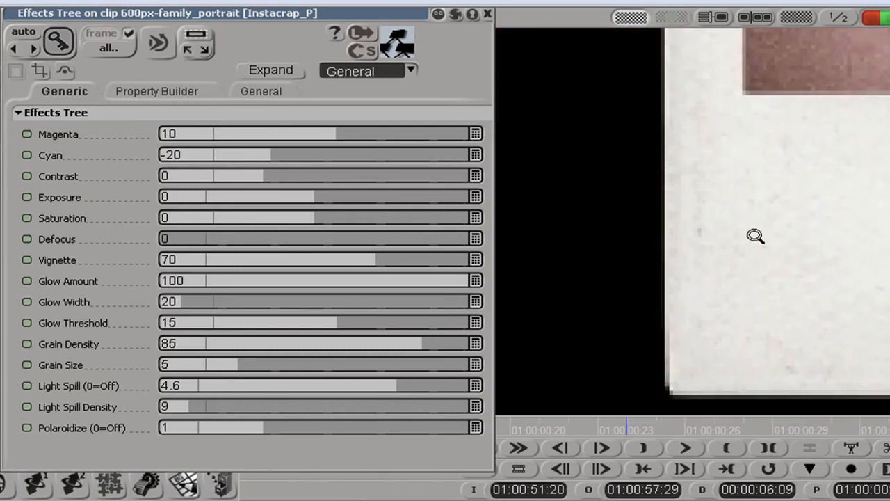
left_click_drag(814, 131, 704, 335)
left_click_drag(695, 132, 738, 375)
left_click_drag(671, 255, 755, 199)
left_click_drag(676, 141, 692, 171)
Step: Try the frame style at Polaroidize 1.72, settle on Polaroidize 3, and inspect each frame's border close up
left_click(336, 427)
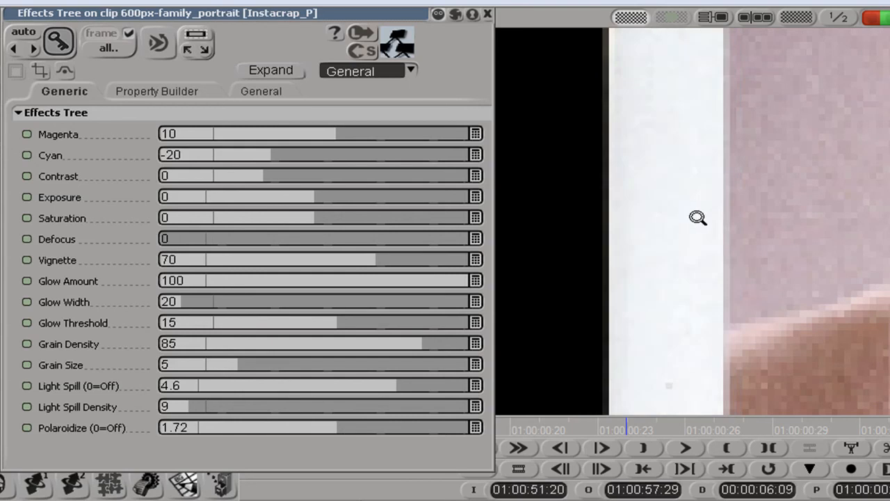
key("a")
left_click_drag(368, 429, 471, 427)
key("z")
left_click_drag(779, 336, 882, 316)
left_click_drag(799, 252, 889, 159)
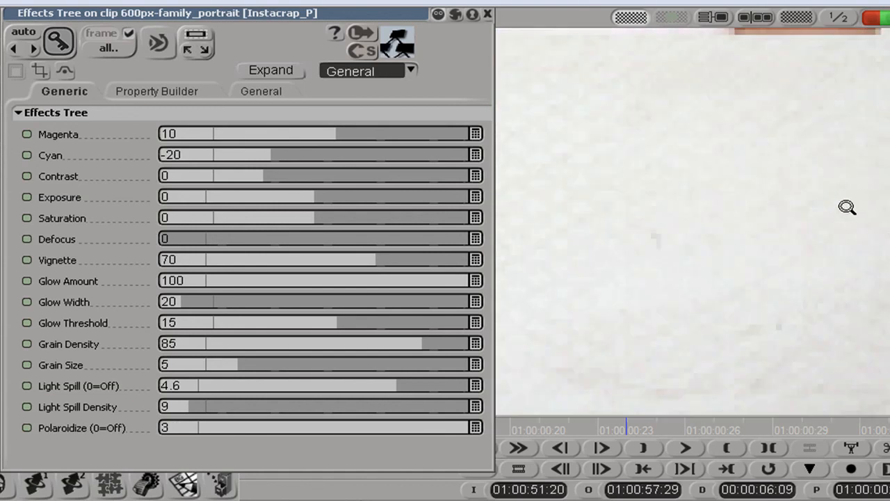
key("a")
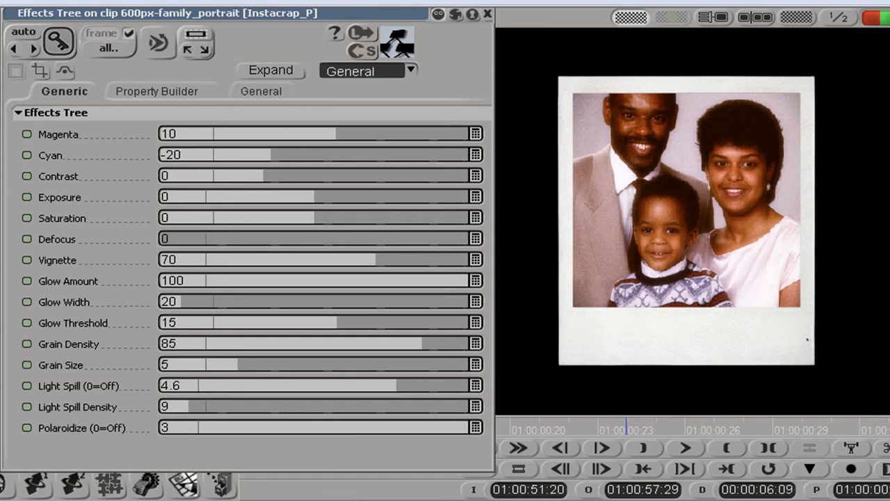
Step: Turn the Polaroid frame off with Polaroidize at 0 and restore it to 3 for comparison
left_click_drag(388, 424, 160, 426)
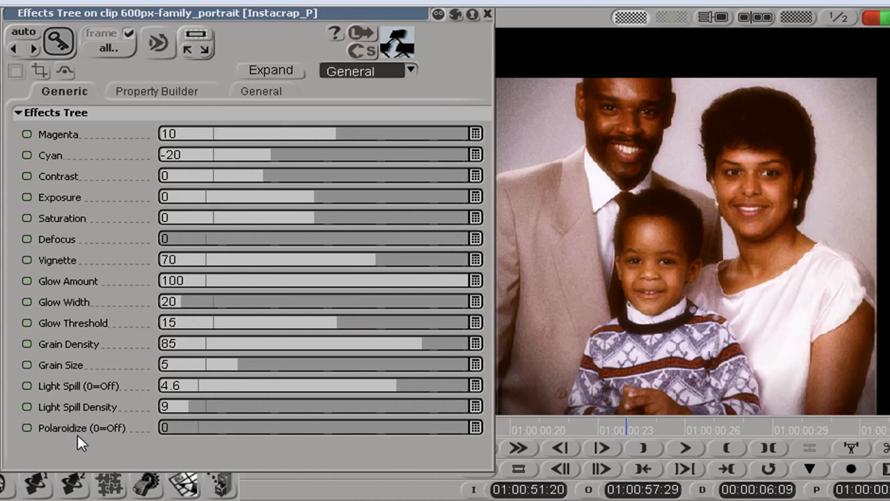
left_click_drag(208, 422, 468, 426)
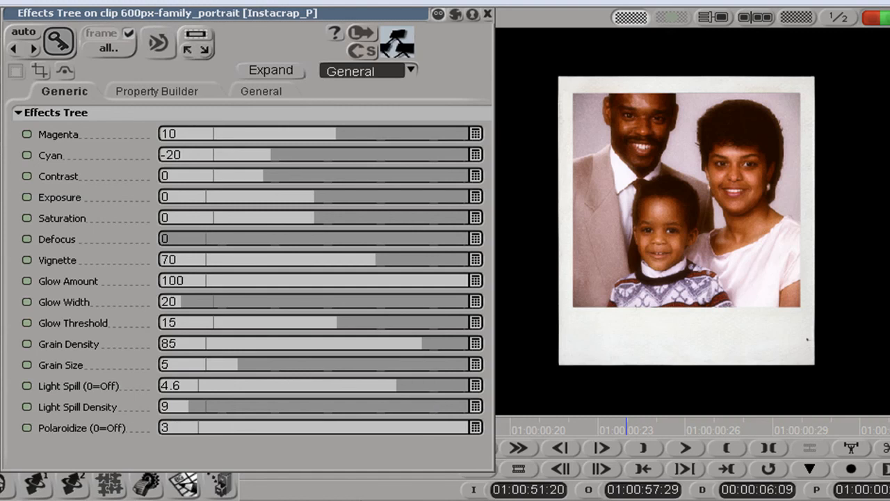